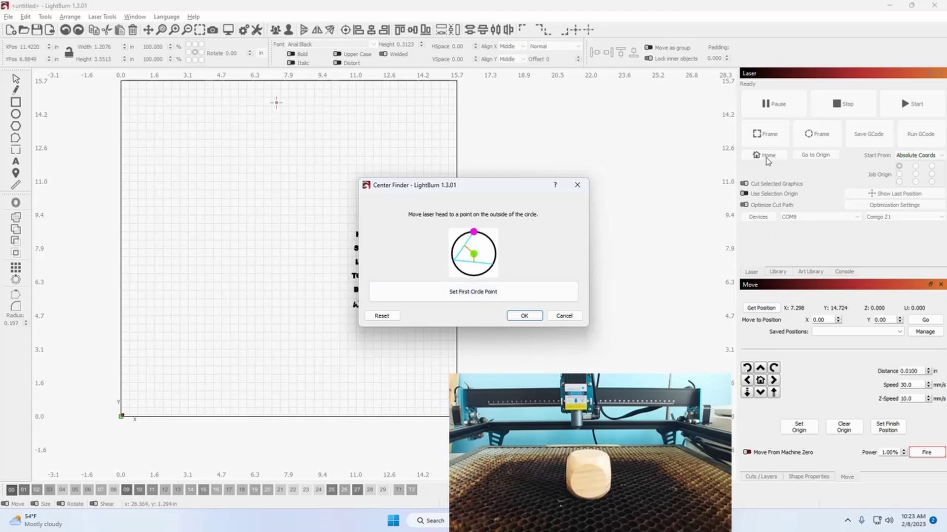
Dismiss the Center Finder, home the laser, and move the laser head over the wooden block at about X 7.67, Y 8.90 in.
{"action": "left_click", "coordinate": [562, 316]}
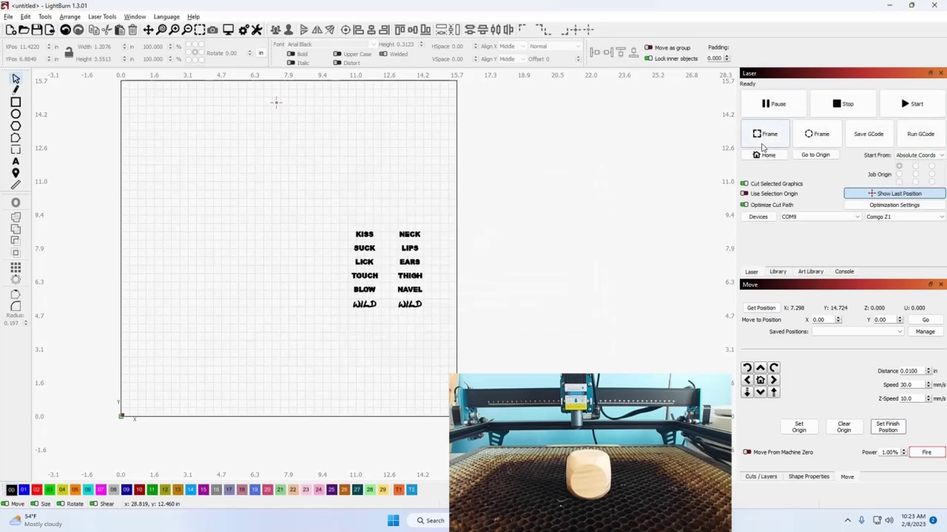
{"action": "left_click", "coordinate": [759, 159]}
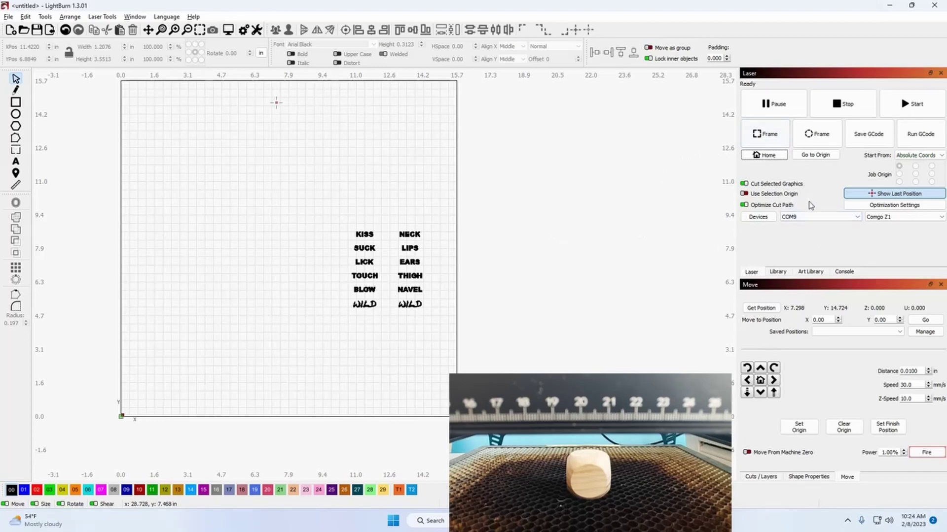
{"action": "left_click", "coordinate": [14, 175]}
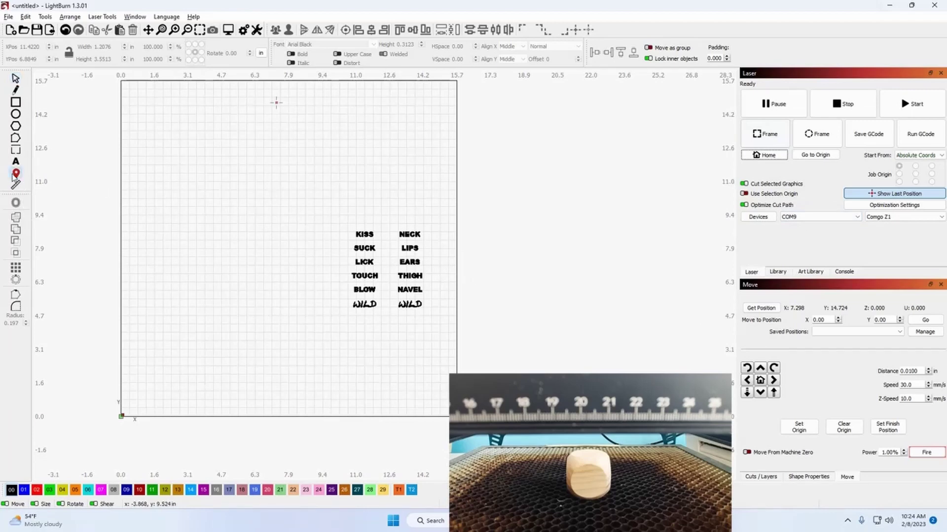
{"action": "left_click", "coordinate": [285, 228]}
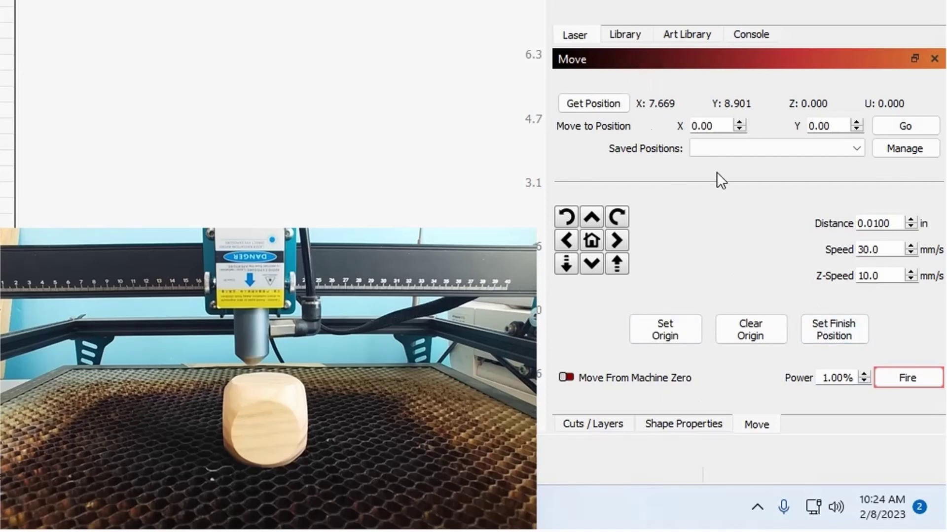
Fire the laser at 1% power as a visible pointer and start the Center Finder.
{"action": "left_click", "coordinate": [915, 375]}
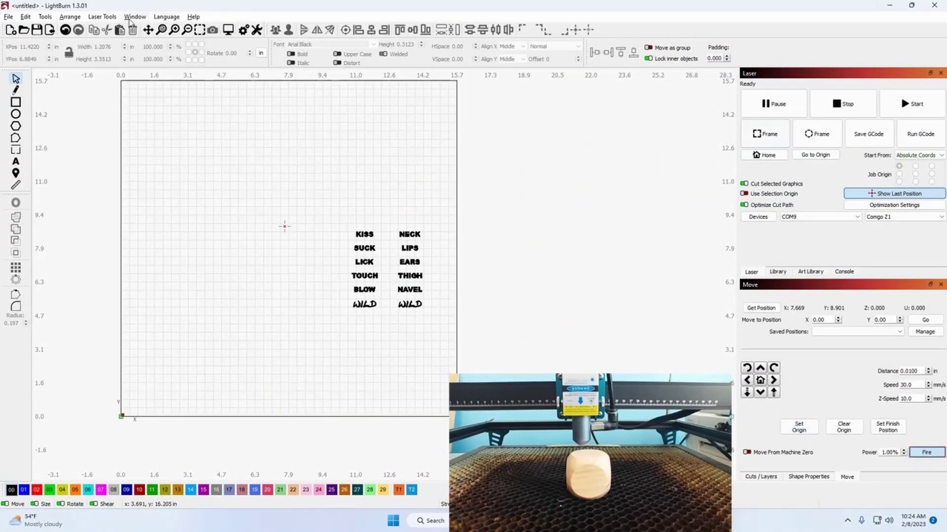
{"action": "left_click", "coordinate": [103, 18]}
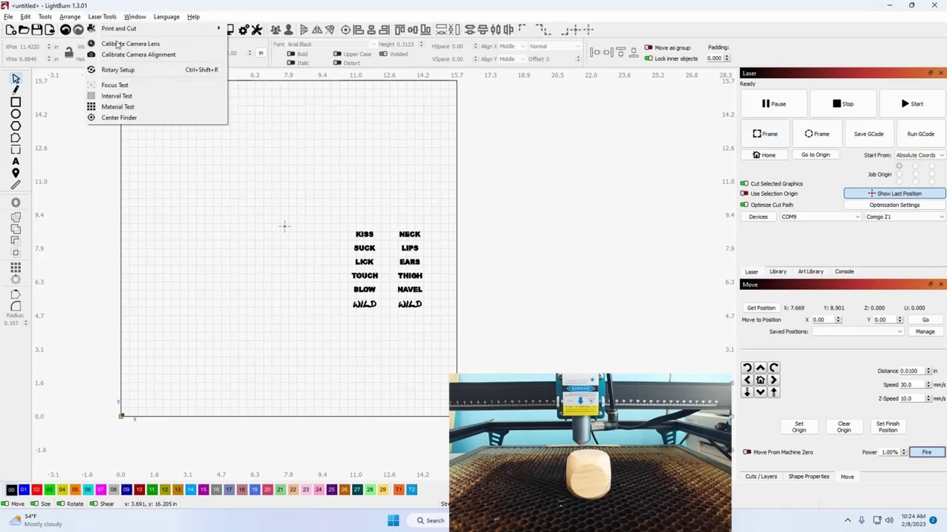
{"action": "left_click", "coordinate": [153, 119]}
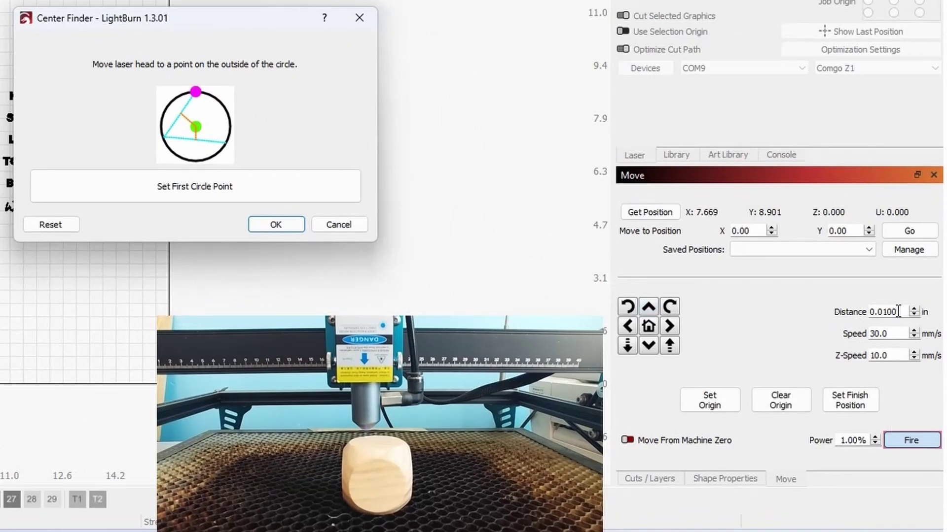
Jog the laser head 0.1 in in the positive Y direction and record that spot as the first circle point.
{"action": "left_click_drag", "start_coordinate": [896, 311], "coordinate": [828, 314]}
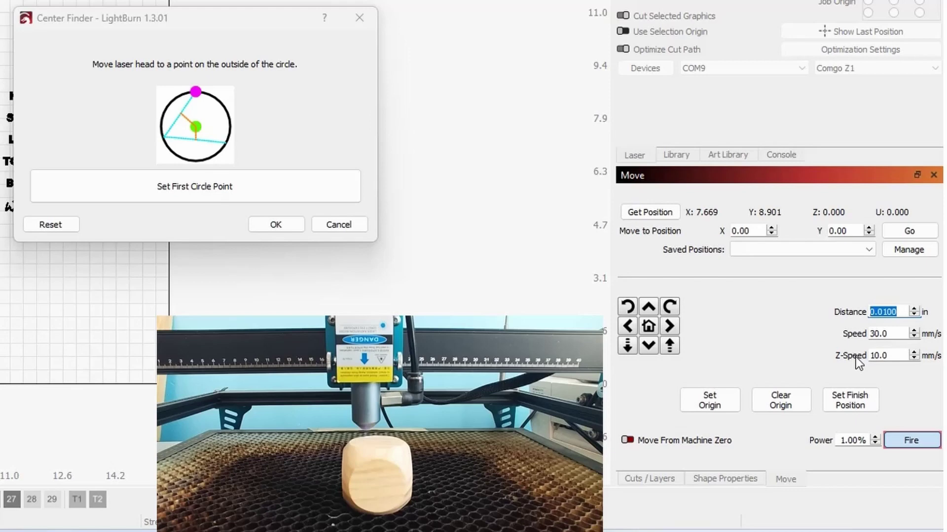
{"action": "type", "text": ".1"}
{"action": "left_click", "coordinate": [649, 309]}
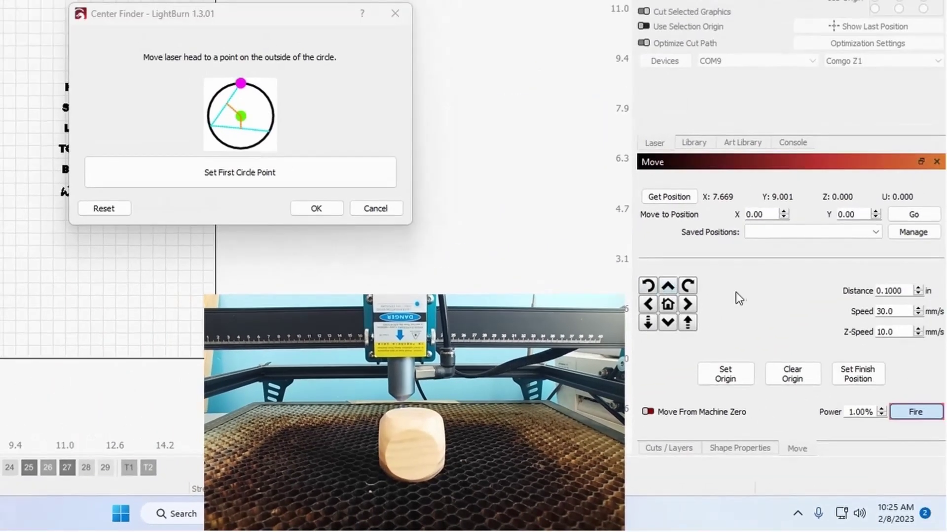
{"action": "left_click", "coordinate": [238, 177]}
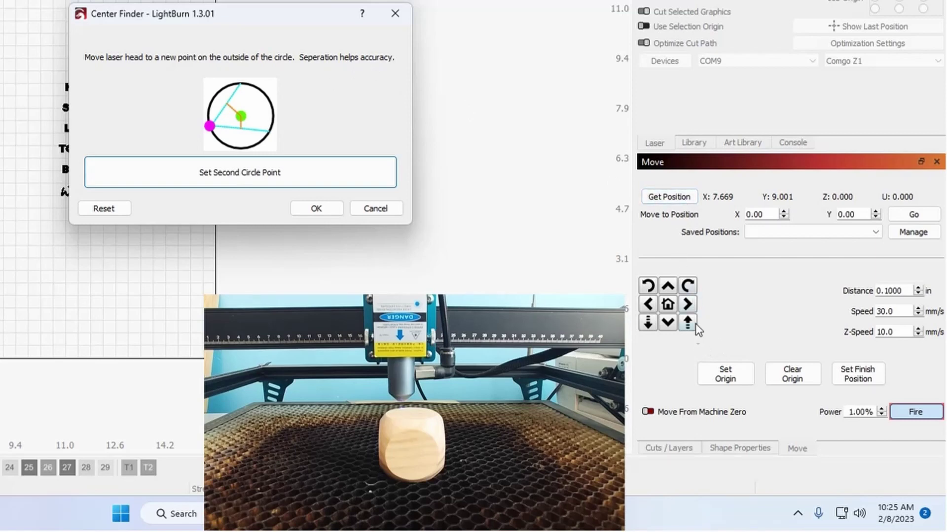
Jog the laser head in negative Y, starting with 0.2 in increments, to Y 7.626 and record the second circle point.
{"action": "left_click_drag", "start_coordinate": [902, 291], "coordinate": [806, 291]}
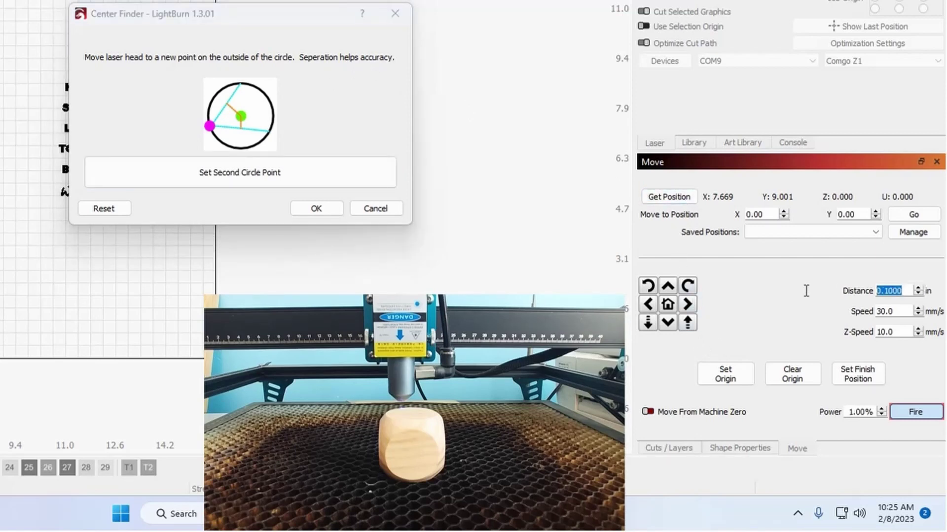
{"action": "type", "text": ".2"}
{"action": "left_click", "coordinate": [669, 326]}
{"action": "left_click", "coordinate": [668, 324]}
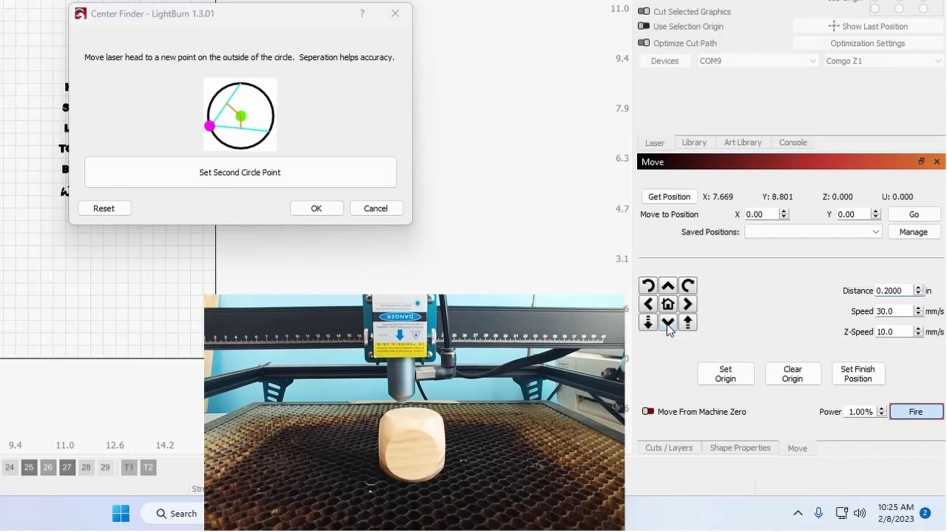
{"action": "left_click", "coordinate": [668, 325]}
{"action": "left_click", "coordinate": [668, 325]}
{"action": "left_click", "coordinate": [668, 324]}
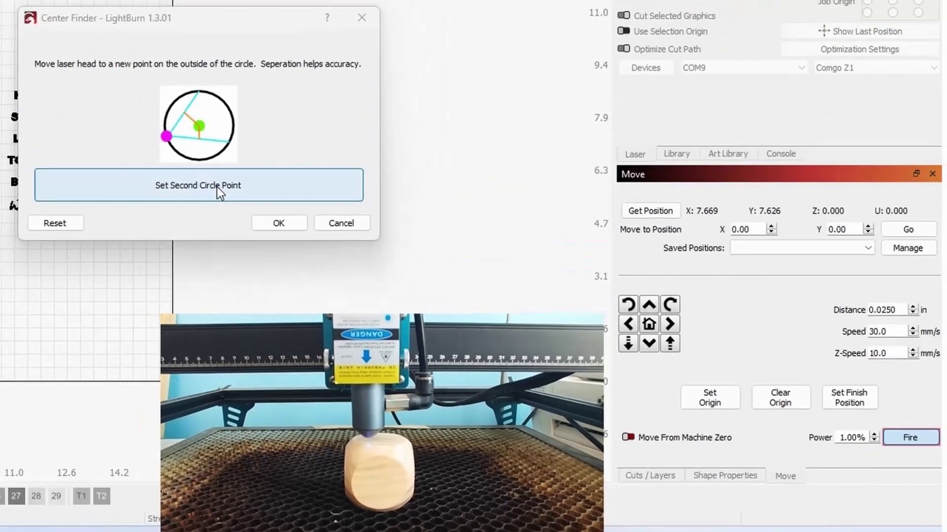
{"action": "left_click", "coordinate": [217, 187]}
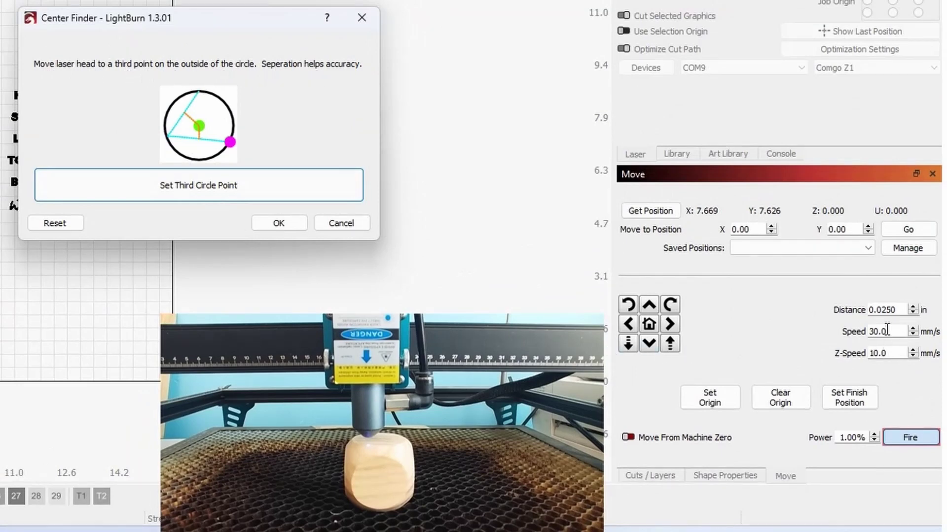
Set the jog distance to 0.1 in and jog the laser head in positive Y to Y 8.426.
{"action": "left_click", "coordinate": [895, 308]}
{"action": "key", "text": "ctrl+a"}
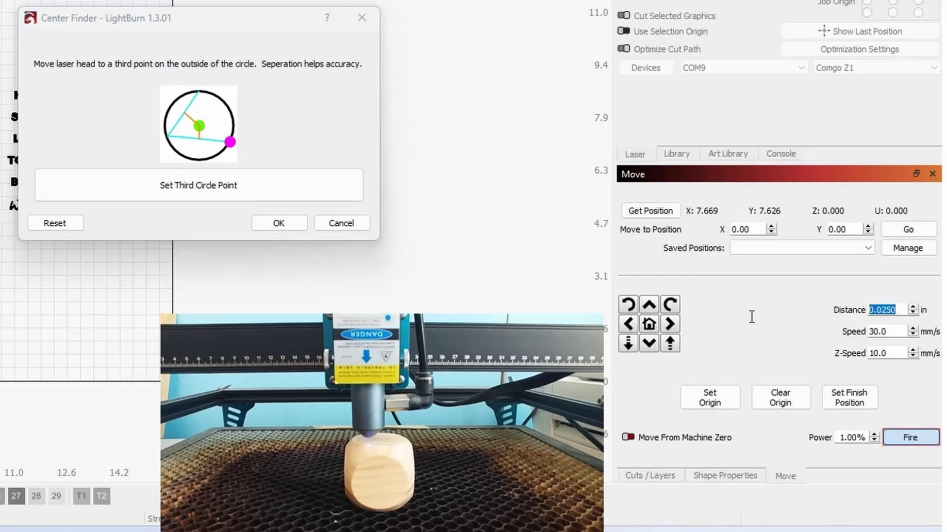
{"action": "type", "text": ".1"}
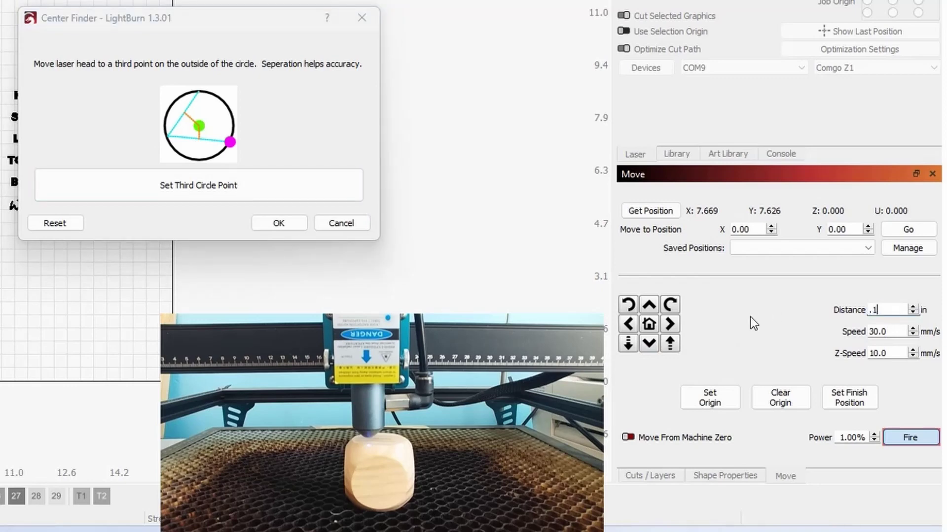
{"action": "left_click", "coordinate": [655, 306]}
{"action": "left_click", "coordinate": [654, 305]}
{"action": "left_click", "coordinate": [654, 306]}
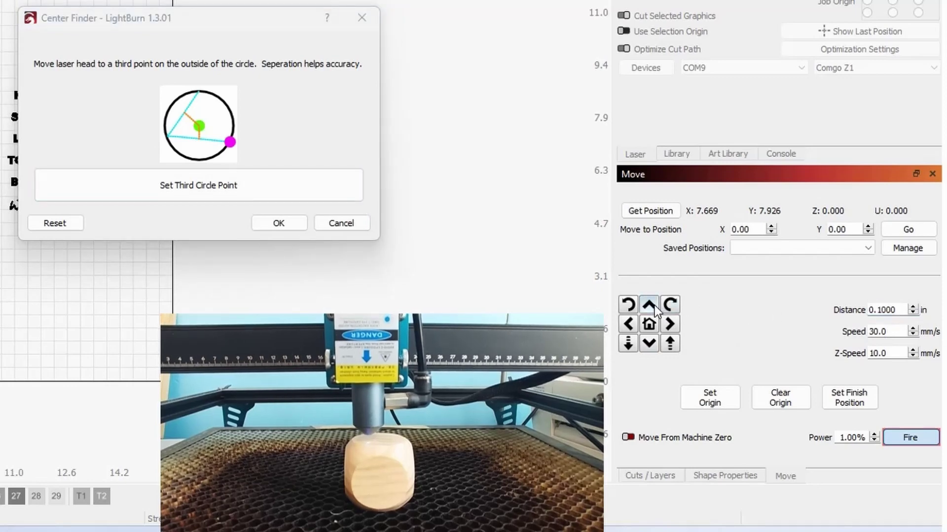
{"action": "left_click", "coordinate": [655, 305]}
{"action": "left_click", "coordinate": [655, 306]}
{"action": "left_click", "coordinate": [654, 306]}
{"action": "left_click", "coordinate": [654, 306]}
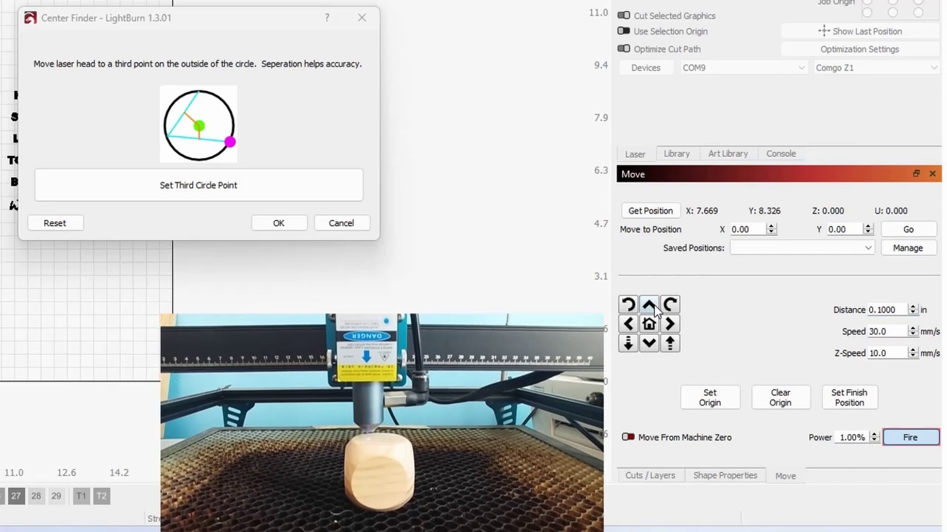
{"action": "left_click", "coordinate": [655, 306]}
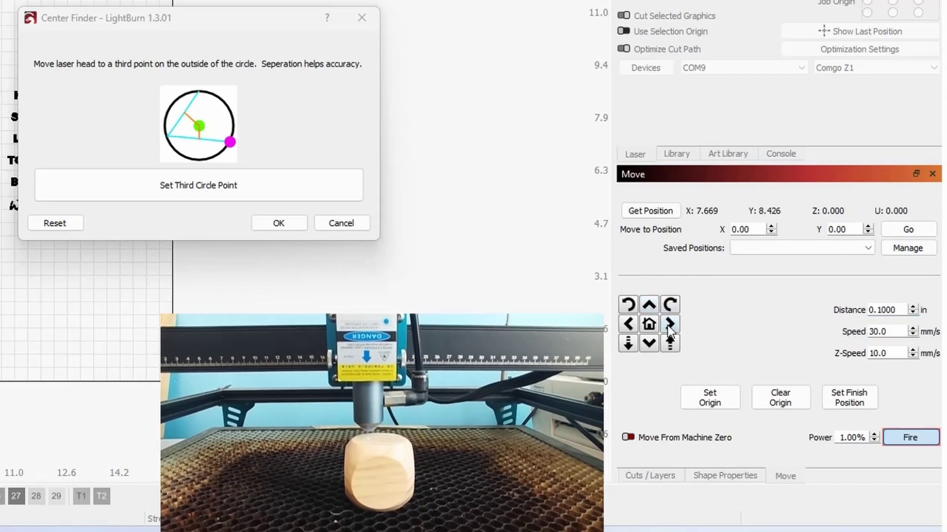
Jog the laser head in positive X in 0.1 in increments to X 8.769, past the block's side edge.
{"action": "left_click", "coordinate": [669, 324]}
{"action": "left_click", "coordinate": [669, 325]}
{"action": "left_click", "coordinate": [669, 325]}
{"action": "left_click", "coordinate": [669, 325]}
{"action": "left_click", "coordinate": [669, 324]}
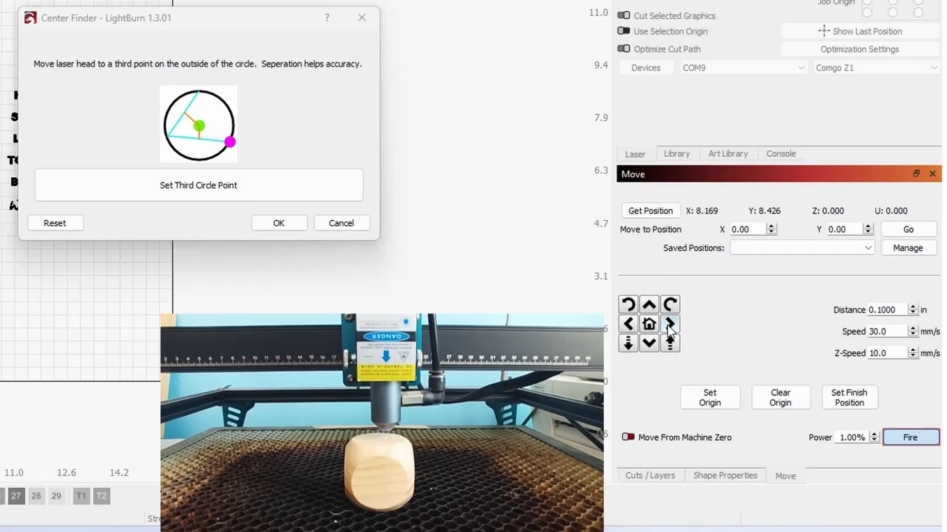
{"action": "left_click", "coordinate": [669, 324]}
{"action": "left_click", "coordinate": [669, 324]}
{"action": "left_click", "coordinate": [668, 325]}
{"action": "left_click", "coordinate": [668, 324]}
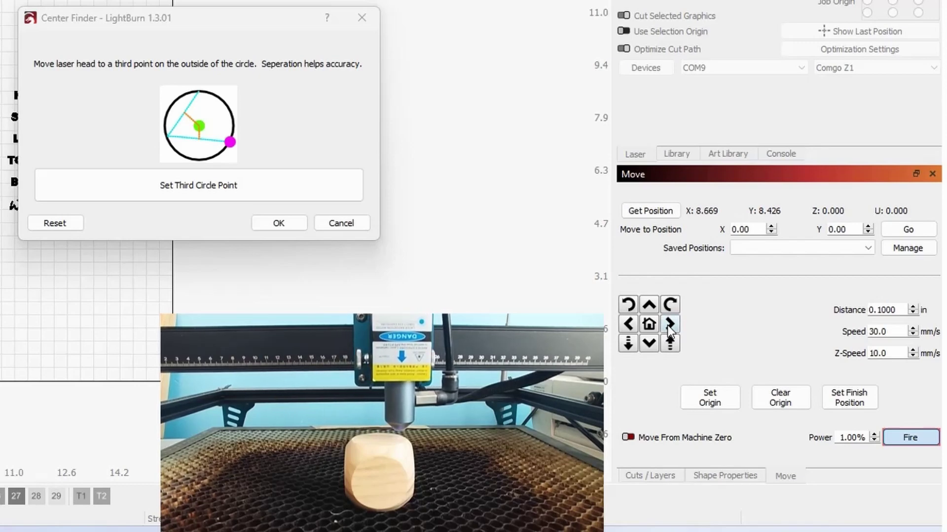
{"action": "left_click", "coordinate": [669, 325]}
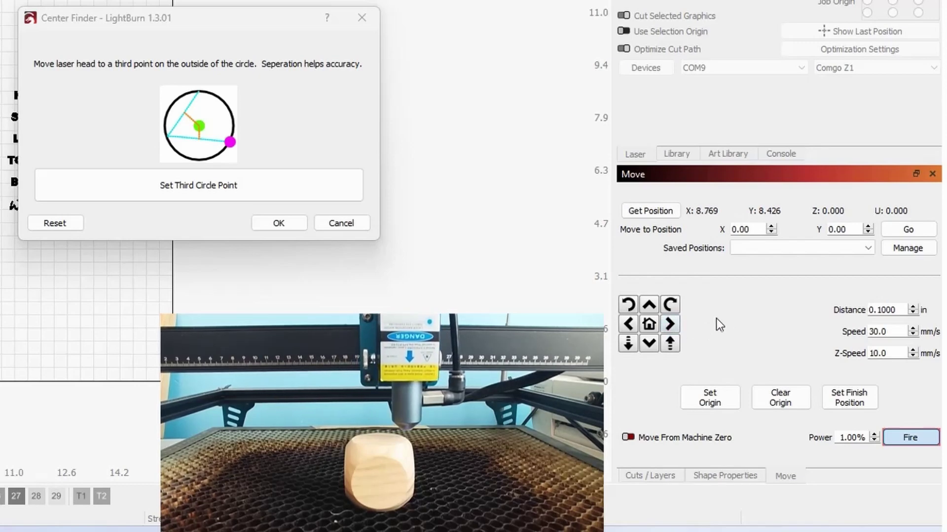
Jog the laser head back 0.025 in in negative X and record the third circle point.
{"action": "left_click_drag", "start_coordinate": [900, 310], "coordinate": [773, 310]}
{"action": "type", "text": ".025"}
{"action": "left_click", "coordinate": [635, 327]}
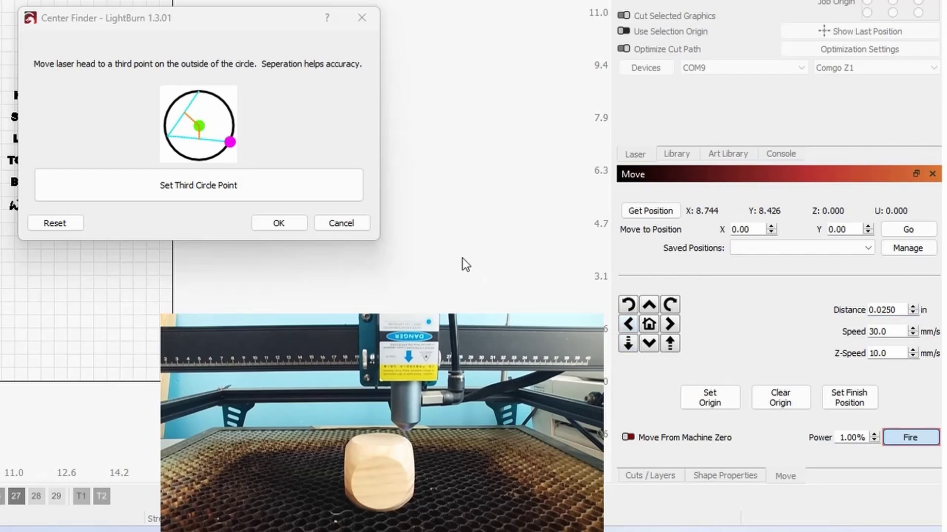
{"action": "left_click", "coordinate": [180, 186]}
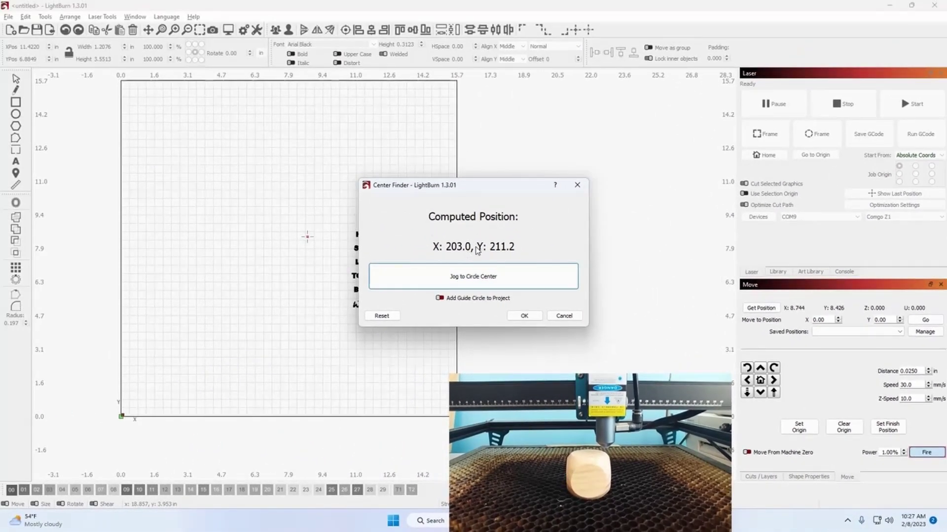
Add the guide circle to the project, jog the laser head to the computed circle center, and accept the Center Finder result.
{"action": "left_click", "coordinate": [439, 299]}
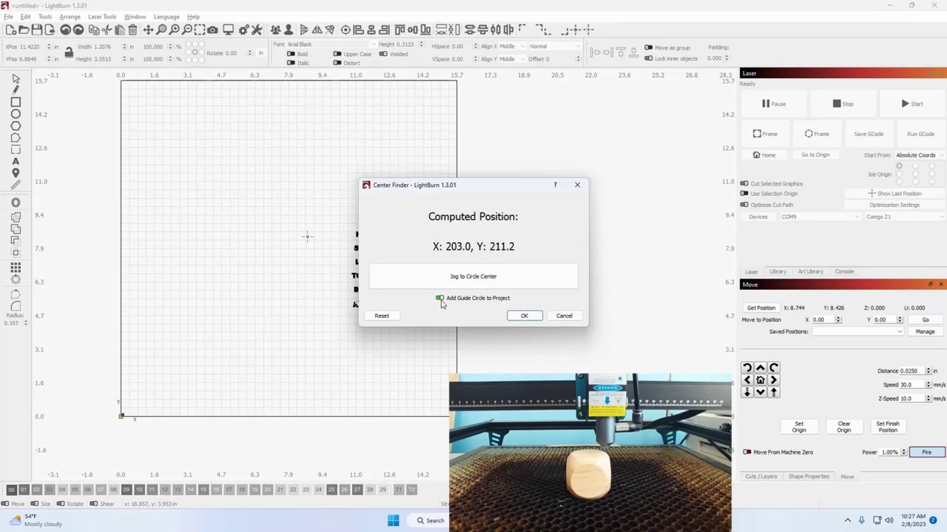
{"action": "left_click", "coordinate": [478, 281]}
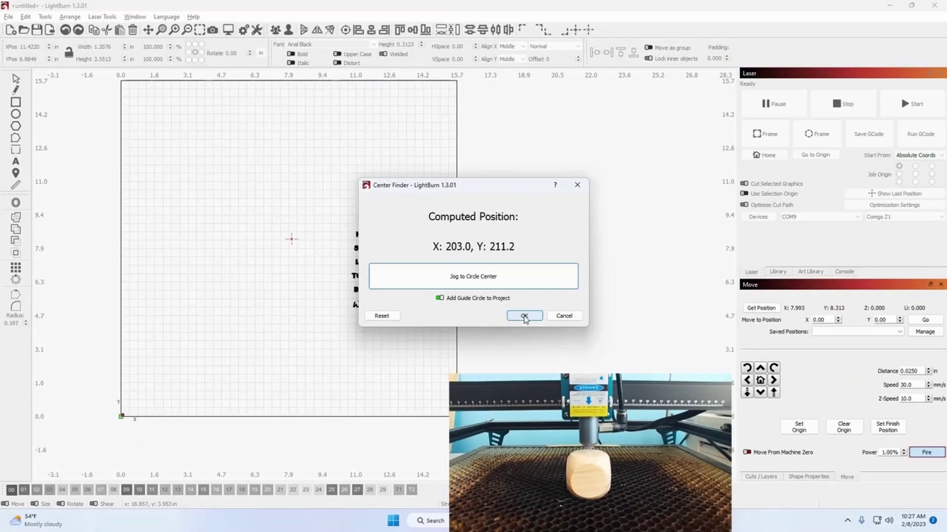
{"action": "left_click", "coordinate": [524, 316]}
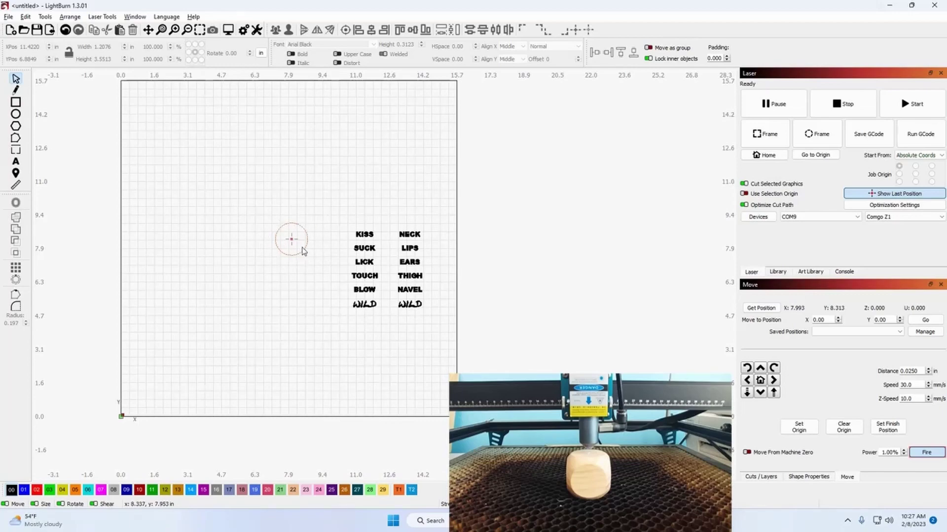
Select the guide circle around the block's center and lock it in place.
{"action": "scroll", "coordinate": [302, 252], "scroll_direction": "up", "scroll_amount": 5}
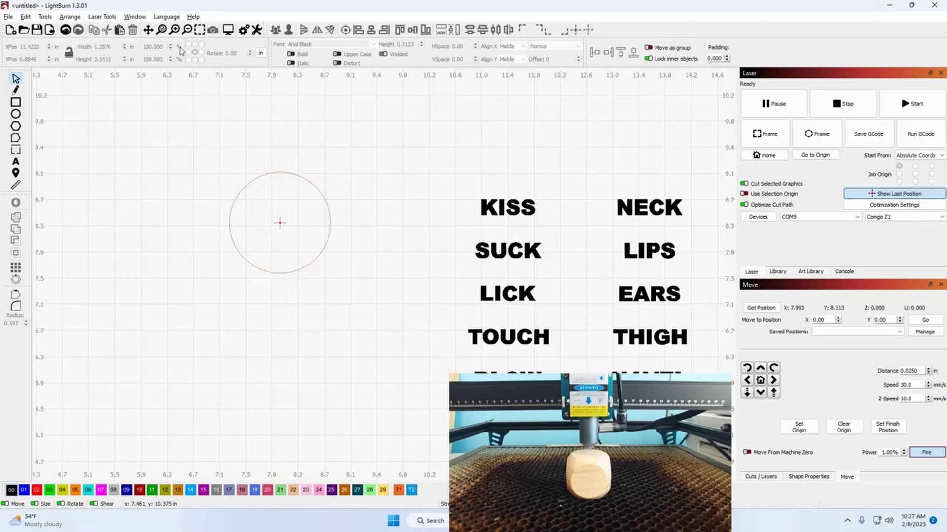
{"action": "left_click", "coordinate": [502, 212]}
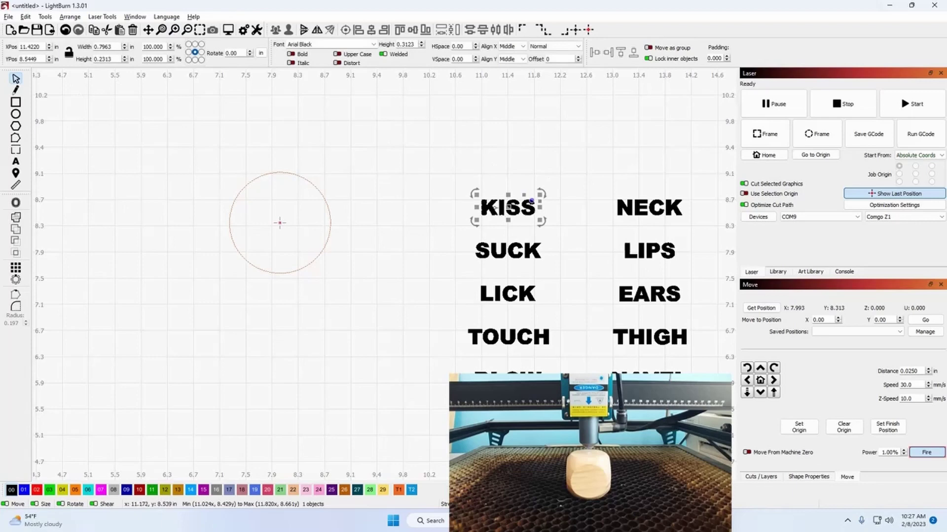
{"action": "left_click", "coordinate": [418, 159]}
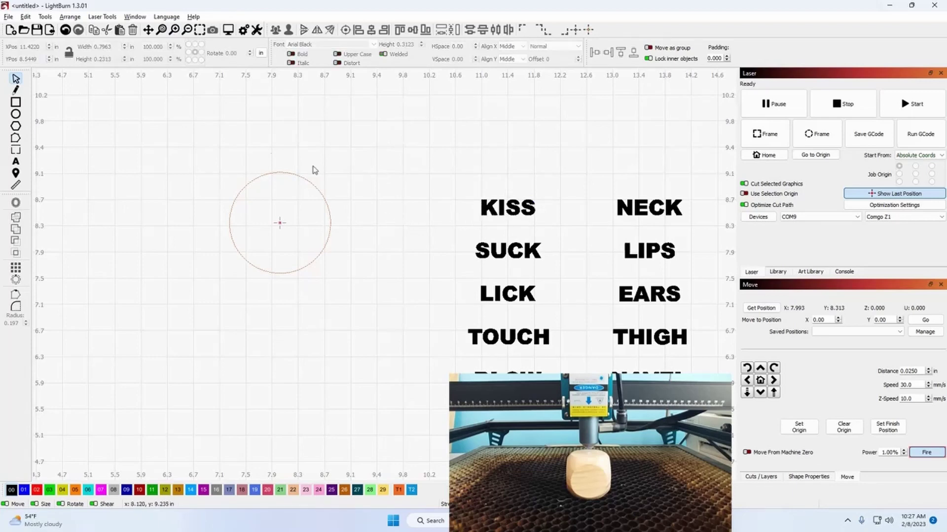
{"action": "left_click_drag", "start_coordinate": [181, 145], "coordinate": [386, 306]}
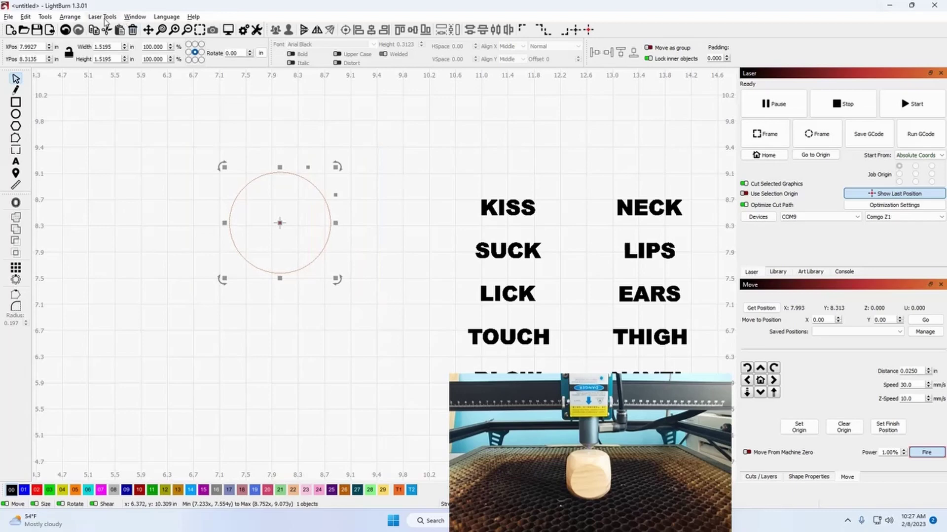
{"action": "left_click", "coordinate": [70, 17]}
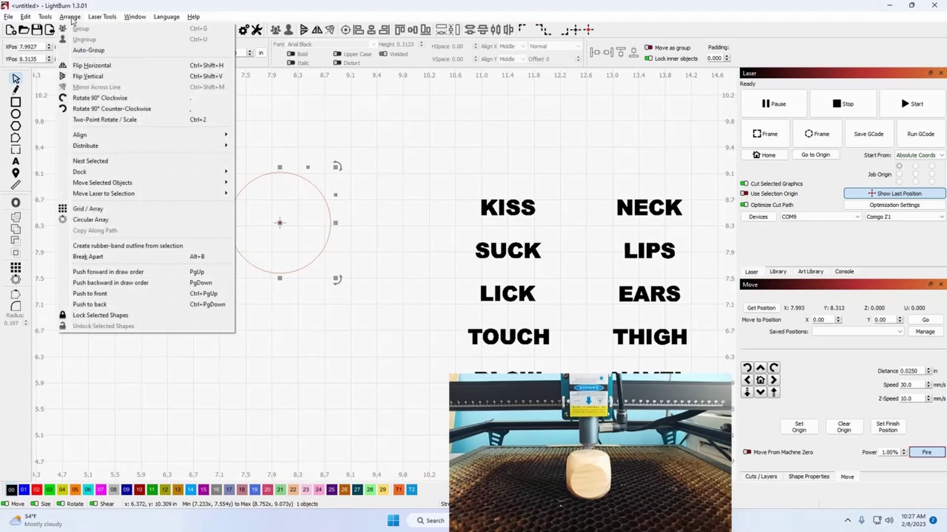
{"action": "left_click", "coordinate": [134, 317]}
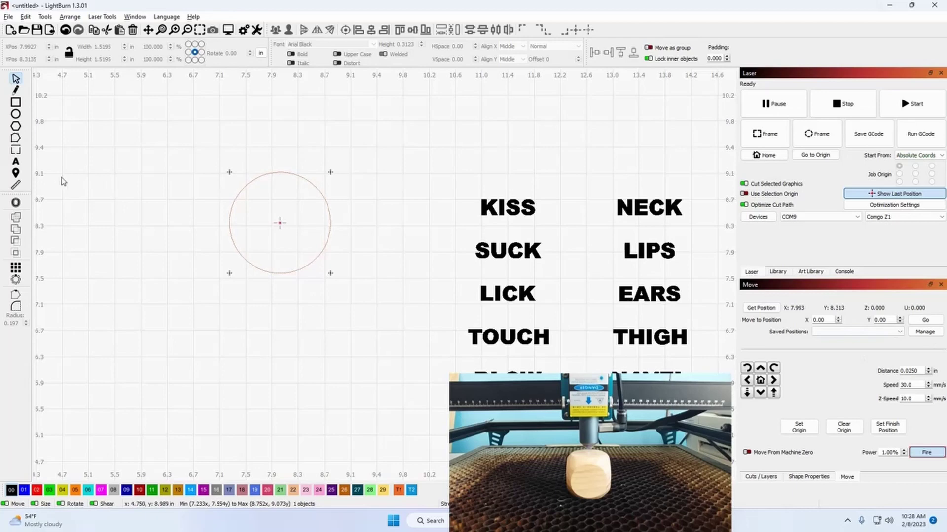
Move the laser head away from the block to about X 7.5, Y 13.8 in near the bed's far edge.
{"action": "left_click", "coordinate": [15, 173]}
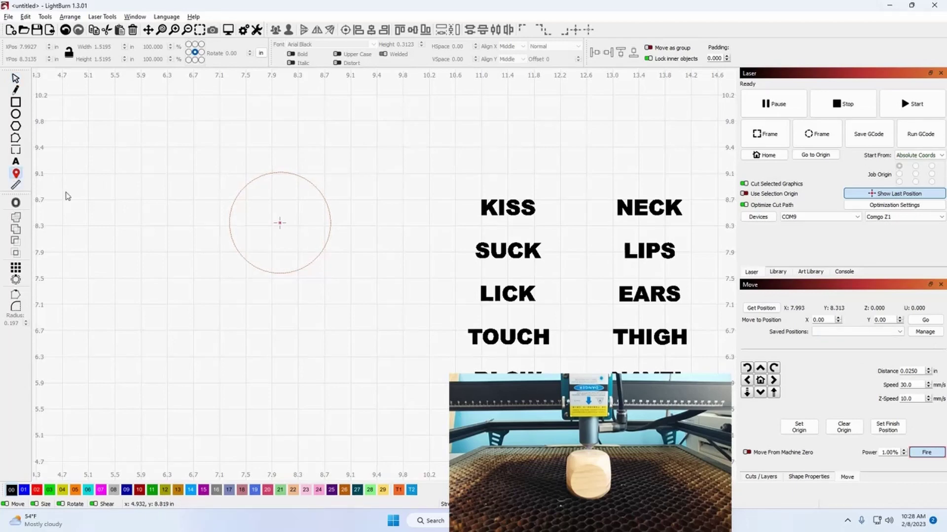
{"action": "scroll", "coordinate": [205, 152], "scroll_direction": "down", "scroll_amount": 3}
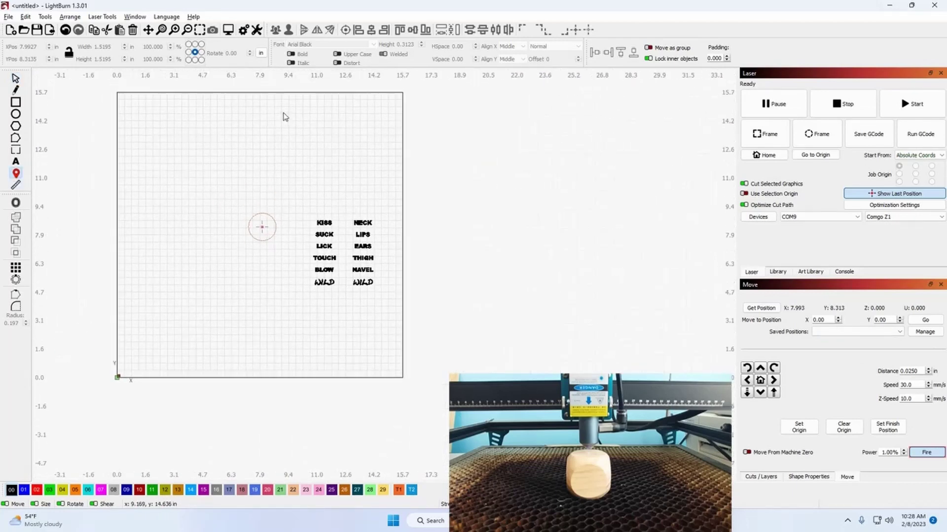
{"action": "left_click", "coordinate": [253, 128]}
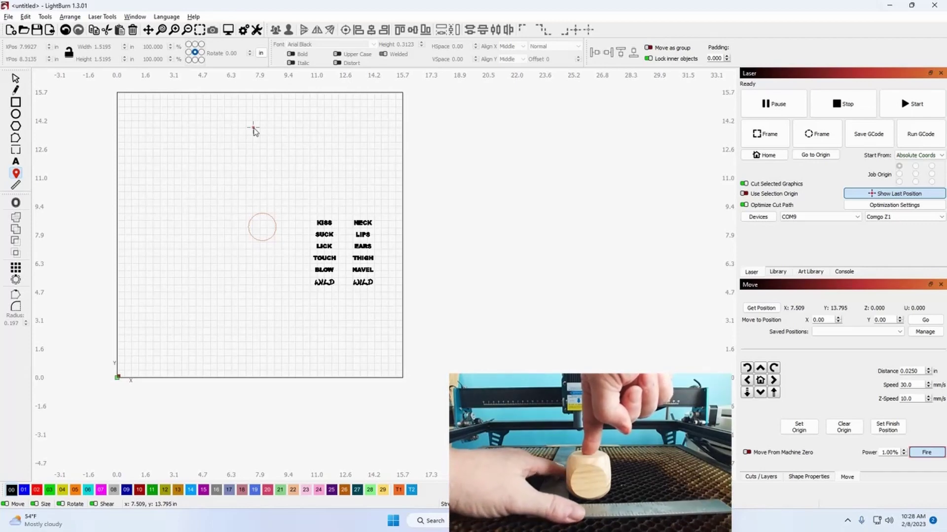
{"action": "key", "text": "Escape"}
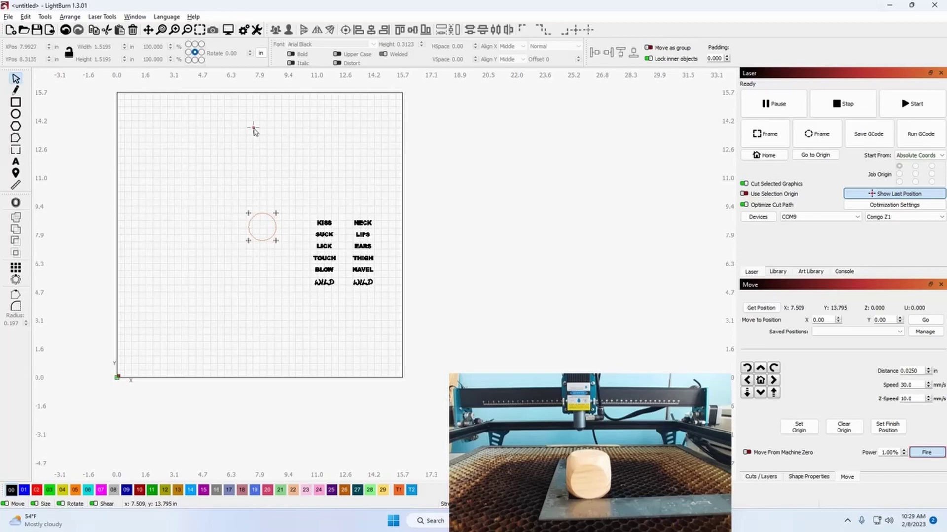
Center the word KISS inside the locked guide circle and run a rubber-band frame around the selection.
{"action": "scroll", "coordinate": [298, 224], "scroll_direction": "up", "scroll_amount": 2}
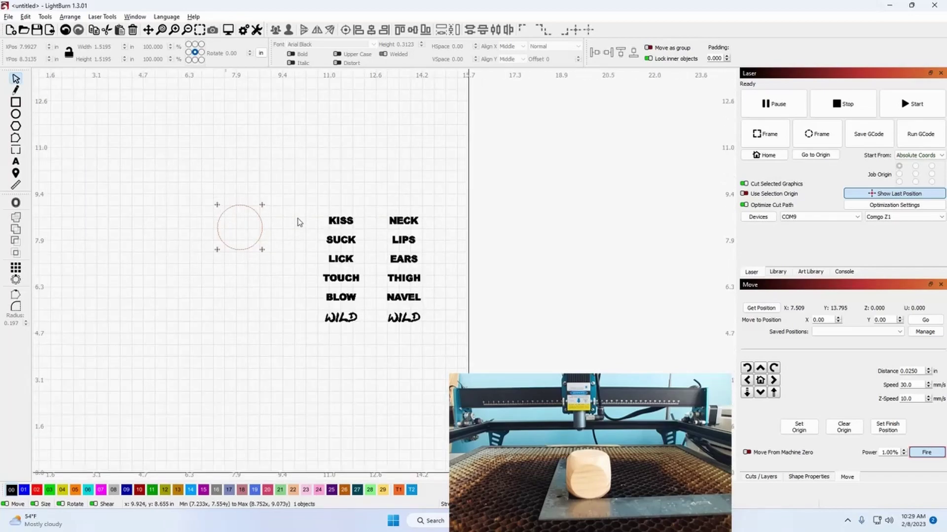
{"action": "scroll", "coordinate": [284, 211], "scroll_direction": "up", "scroll_amount": 2}
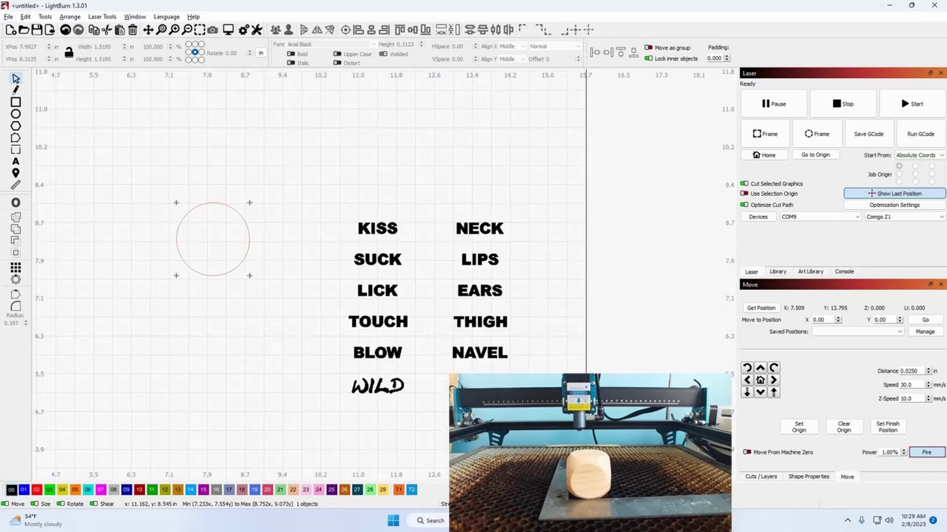
{"action": "left_click", "coordinate": [394, 224]}
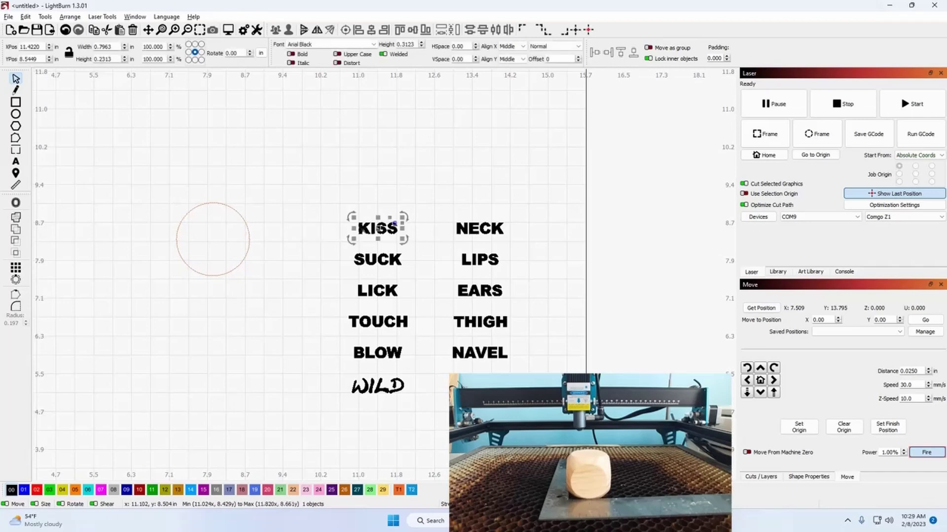
{"action": "left_click", "coordinate": [235, 210], "text": "shift"}
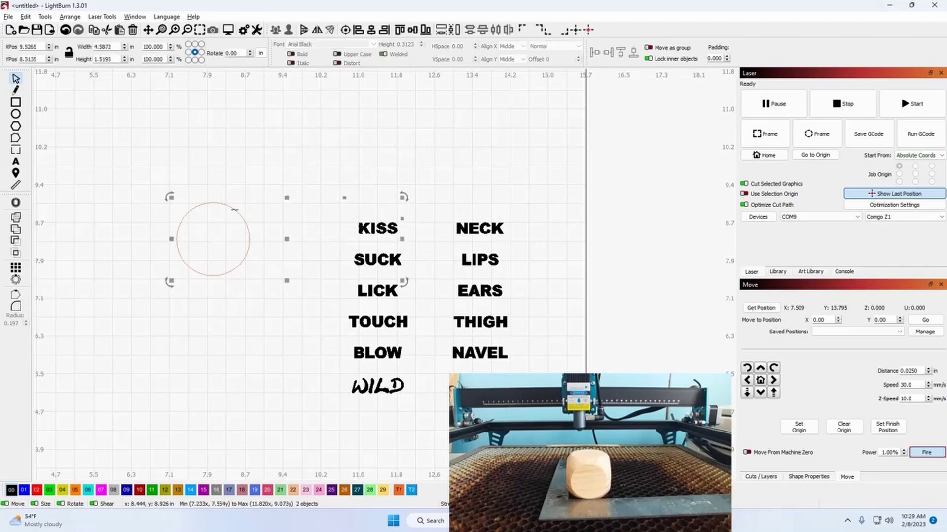
{"action": "left_click", "coordinate": [345, 31]}
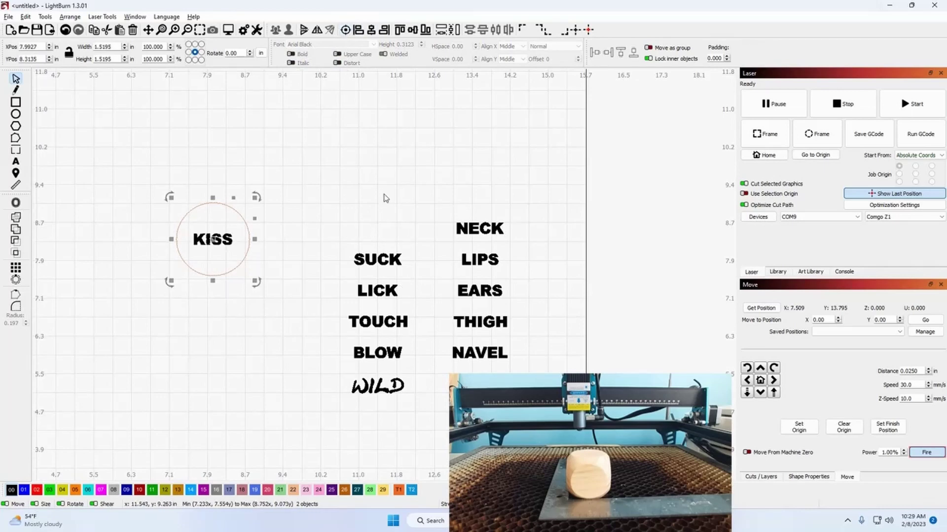
{"action": "left_click", "coordinate": [816, 140]}
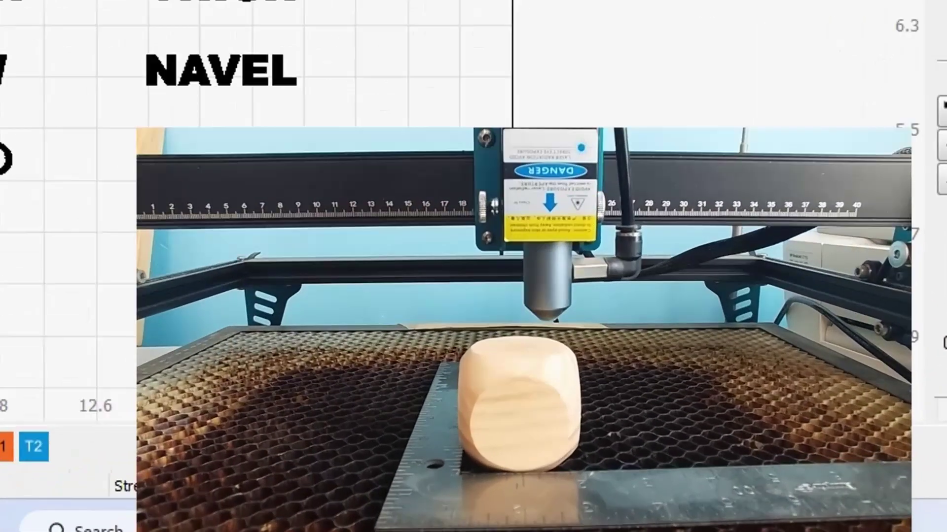